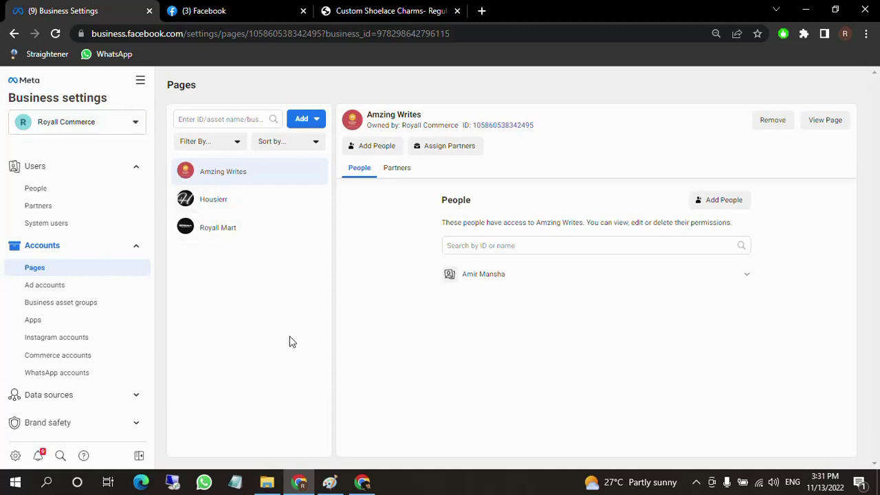
# View the form for adding an existing Facebook Page by name or URL, and close it without adding one
pyautogui.click(297, 130)
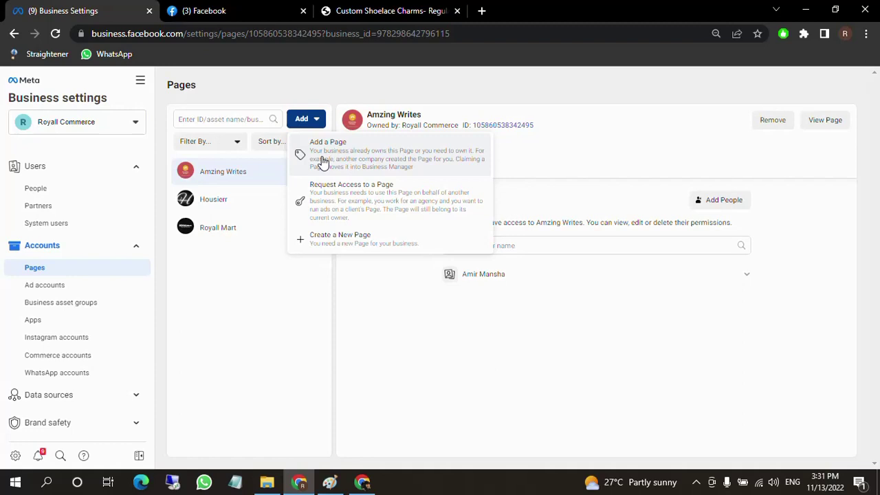
pyautogui.click(323, 161)
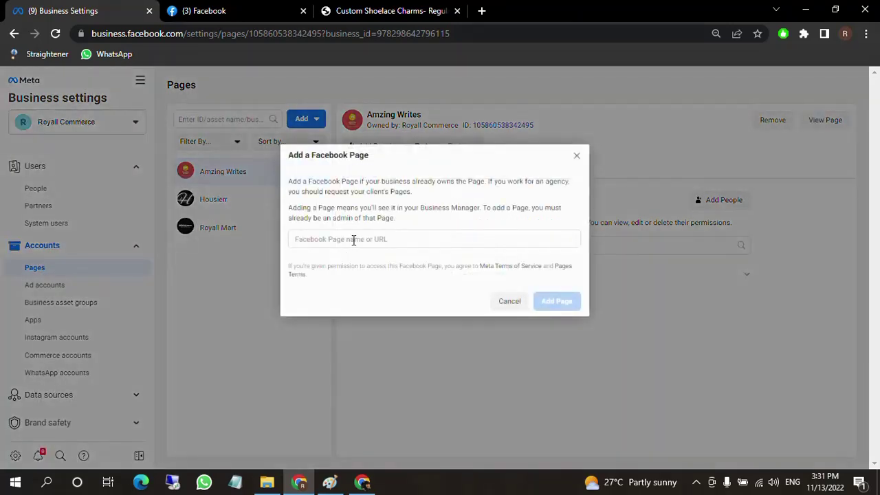
pyautogui.click(353, 238)
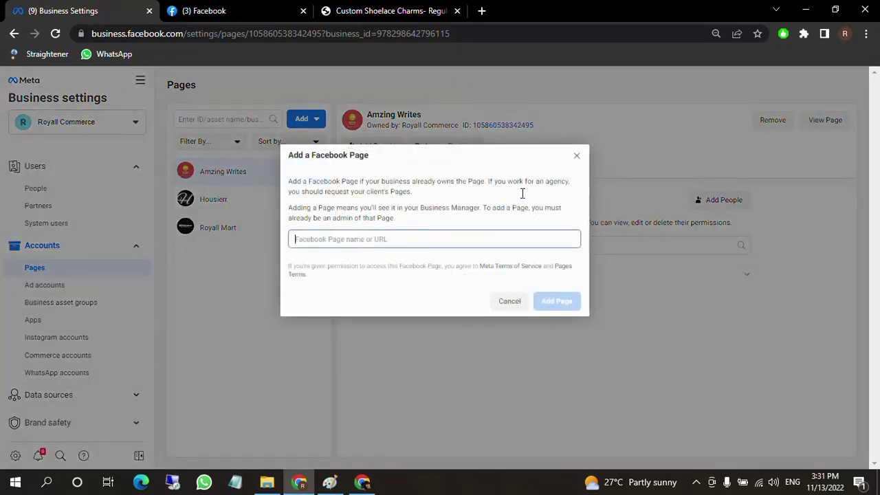
pyautogui.click(576, 156)
# View the primary Page choices offered when requesting access to a Page, and dismiss the request
pyautogui.click(316, 124)
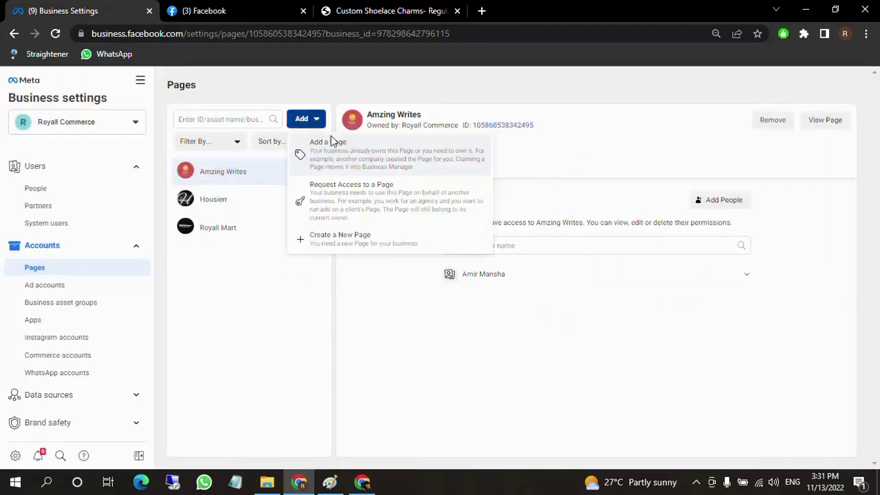
pyautogui.click(349, 189)
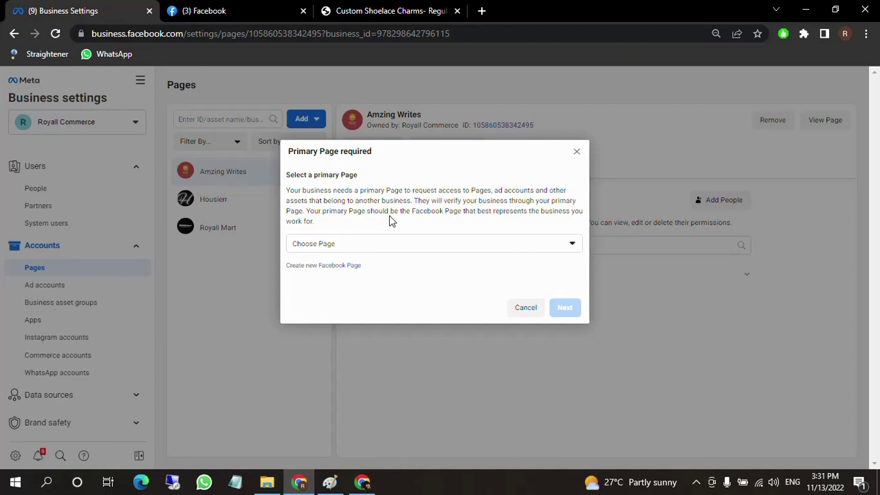
pyautogui.click(397, 245)
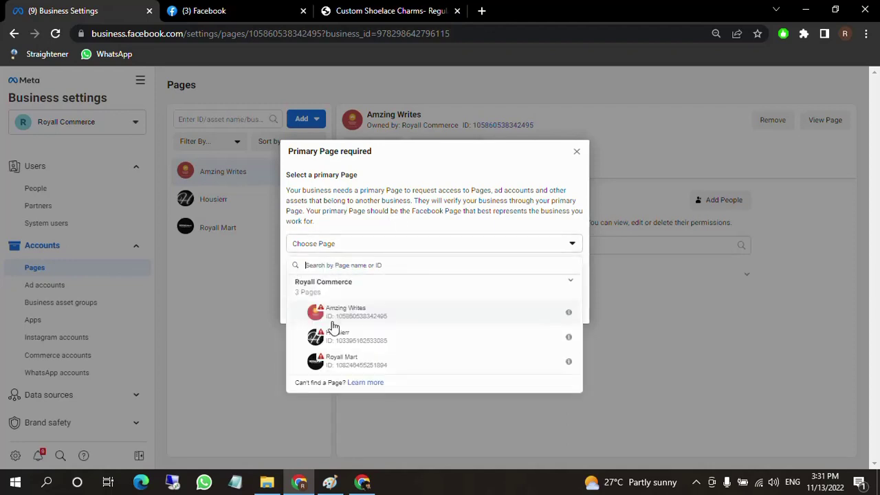
pyautogui.click(265, 383)
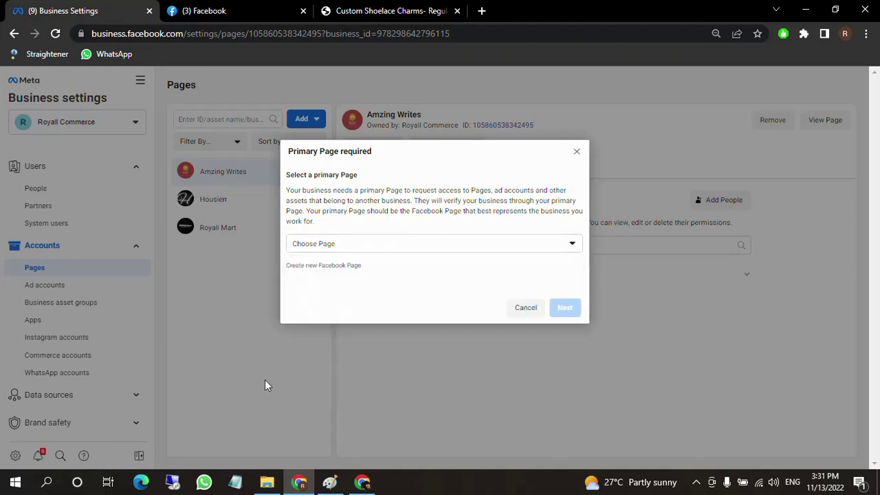
pyautogui.click(578, 154)
# View the new Page form and its categories for an Artist, Band or Public Figure, and cancel the creation
pyautogui.click(303, 119)
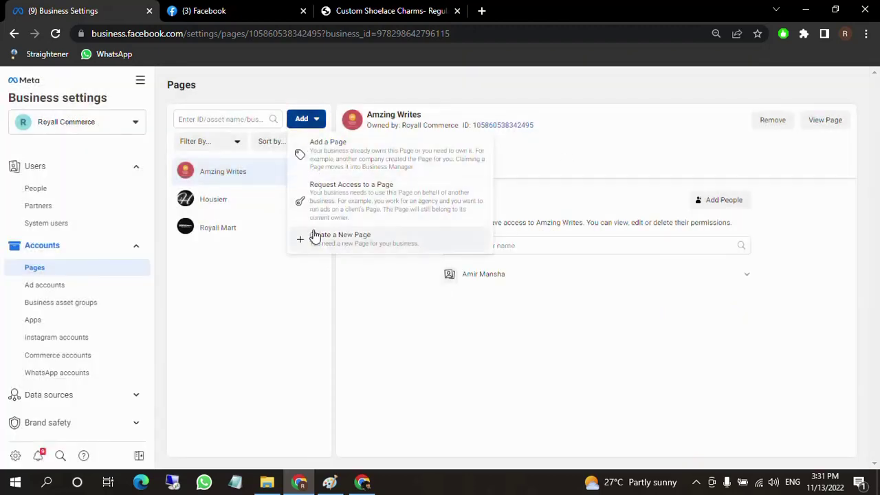
pyautogui.click(328, 246)
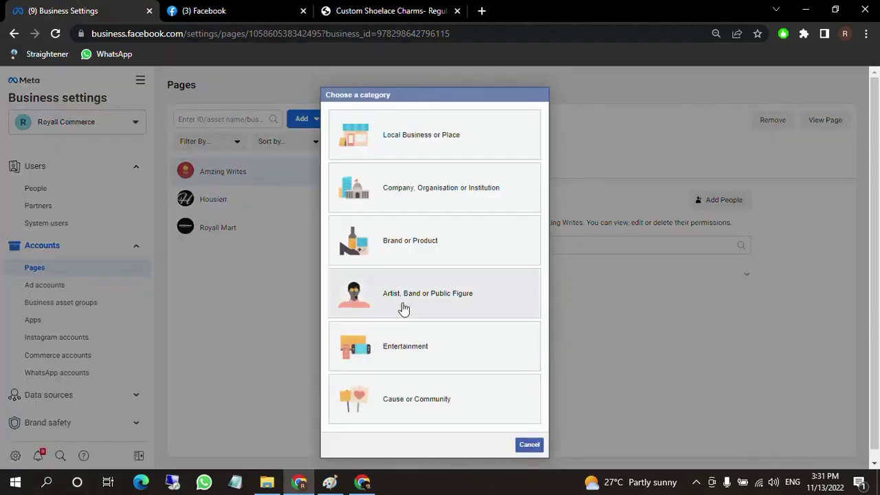
pyautogui.click(404, 307)
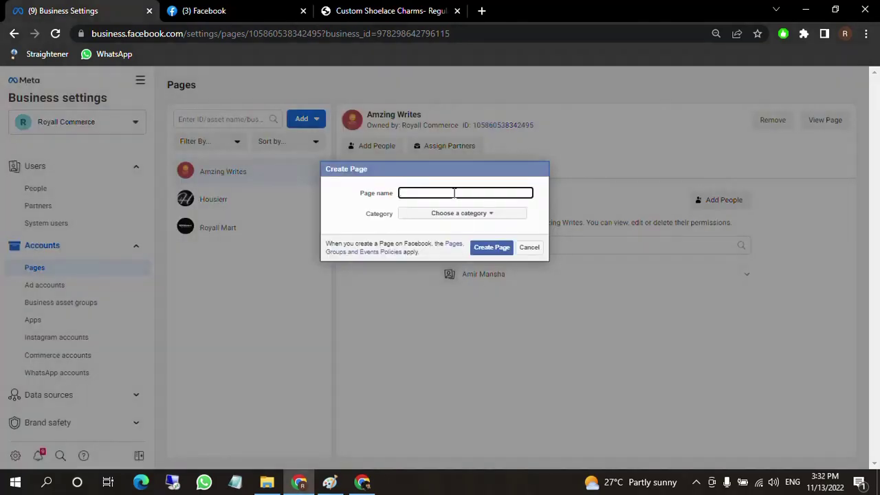
pyautogui.click(460, 215)
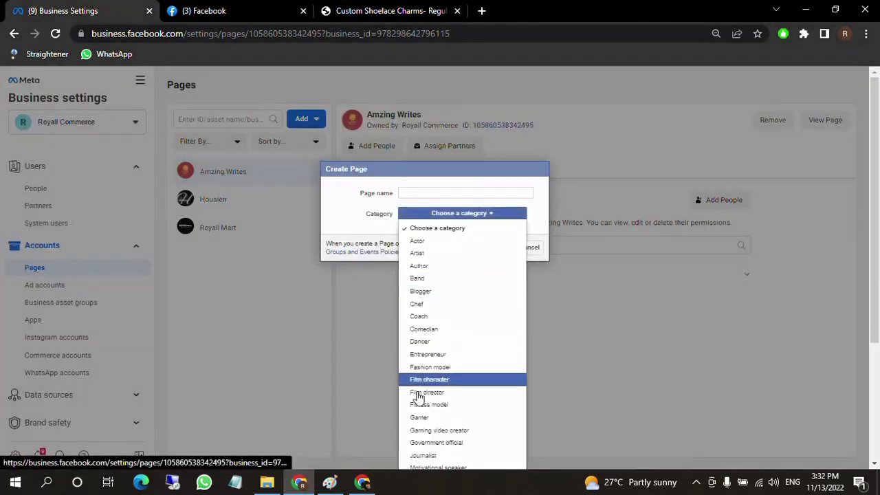
pyautogui.click(390, 397)
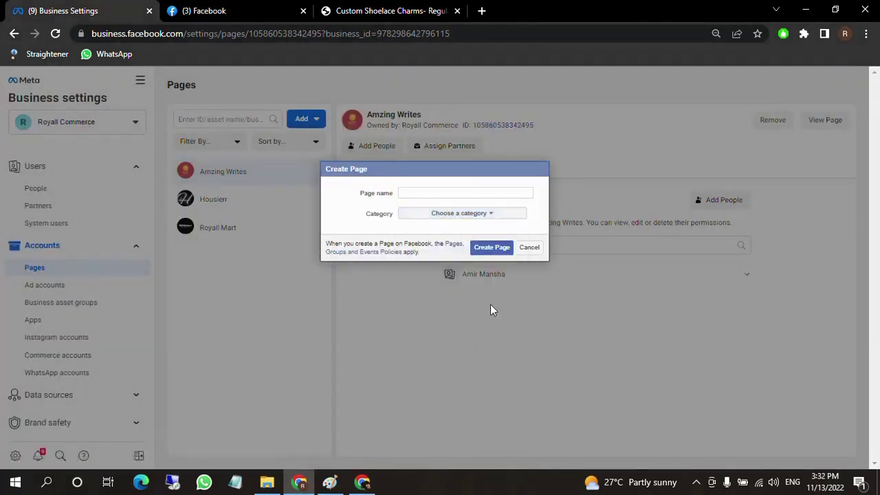
pyautogui.click(530, 249)
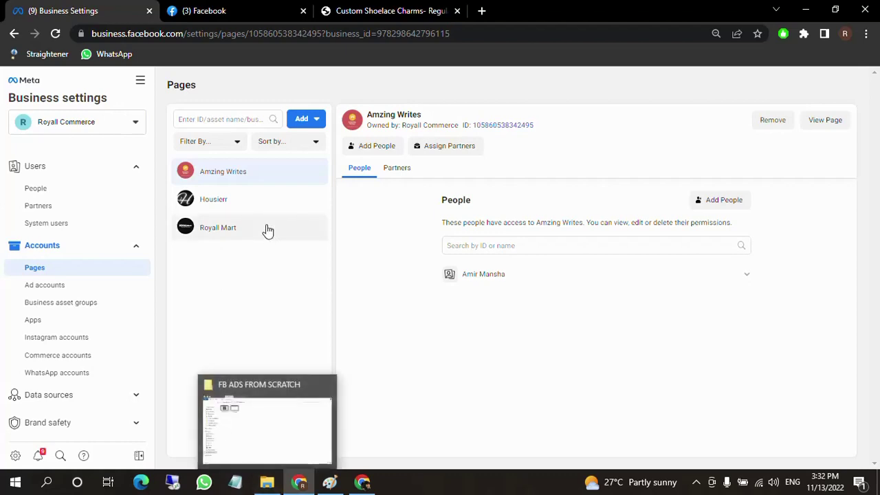
# Review the business's ad accounts, including 3rd Ad account and 2nd Ad Account, and the options for adding an ad account
pyautogui.click(48, 285)
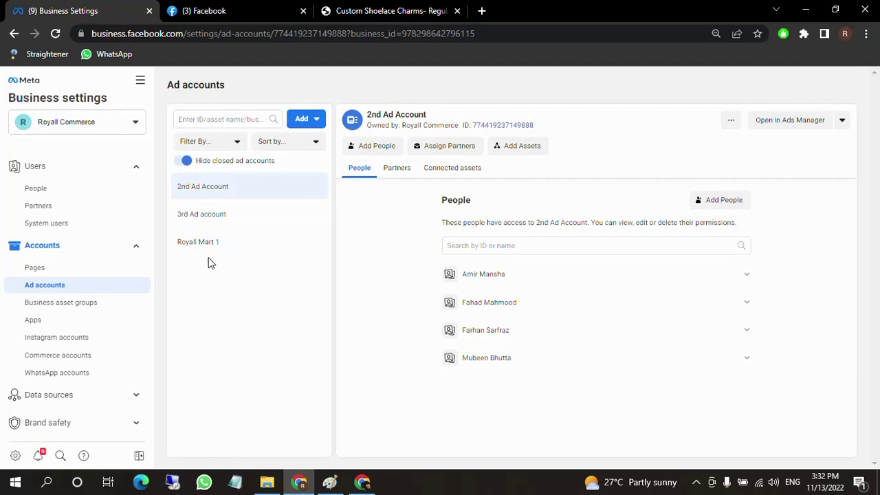
pyautogui.click(225, 222)
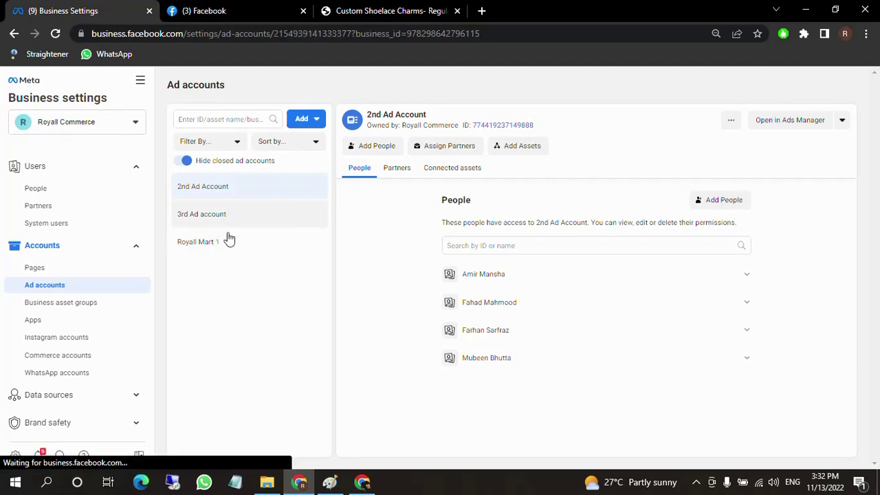
pyautogui.click(220, 241)
pyautogui.click(205, 219)
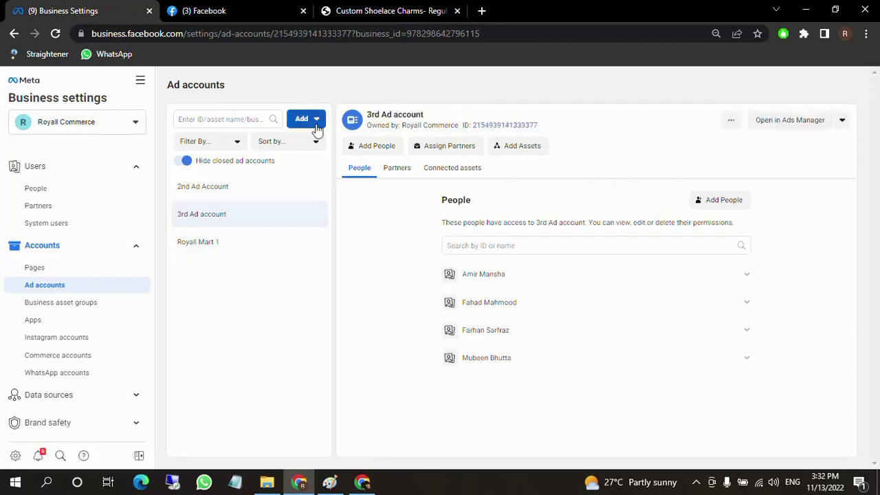
pyautogui.click(220, 200)
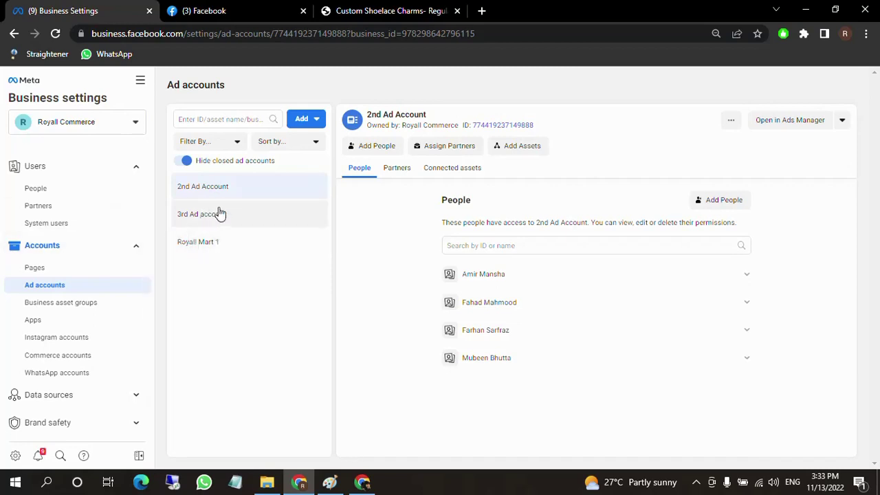
pyautogui.click(303, 122)
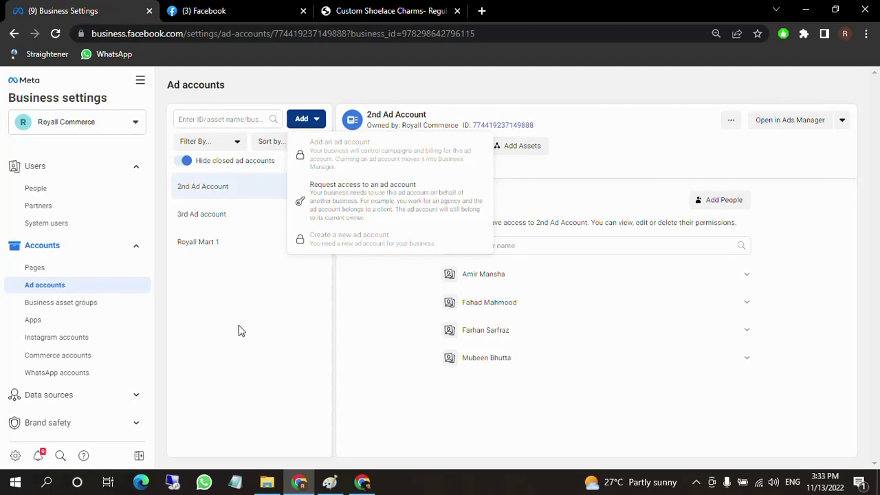
pyautogui.click(242, 375)
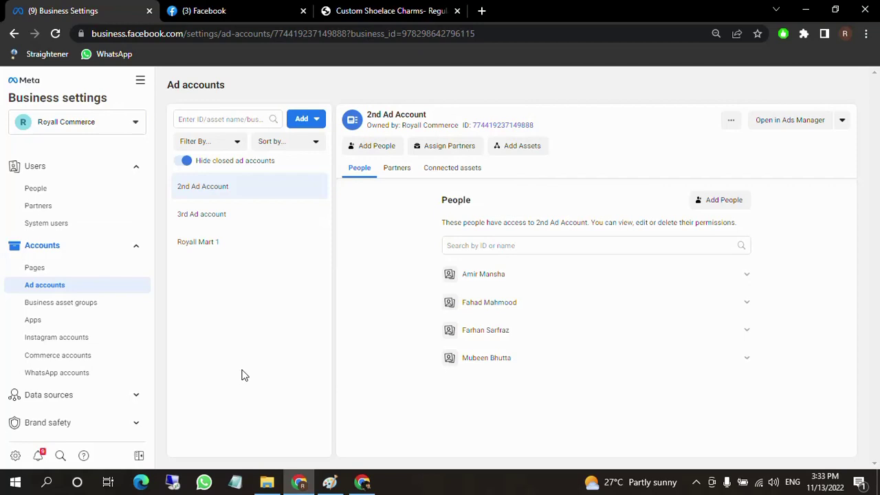
# Check the ad account creation limit in the business information
pyautogui.scroll(-3, 94, 275)
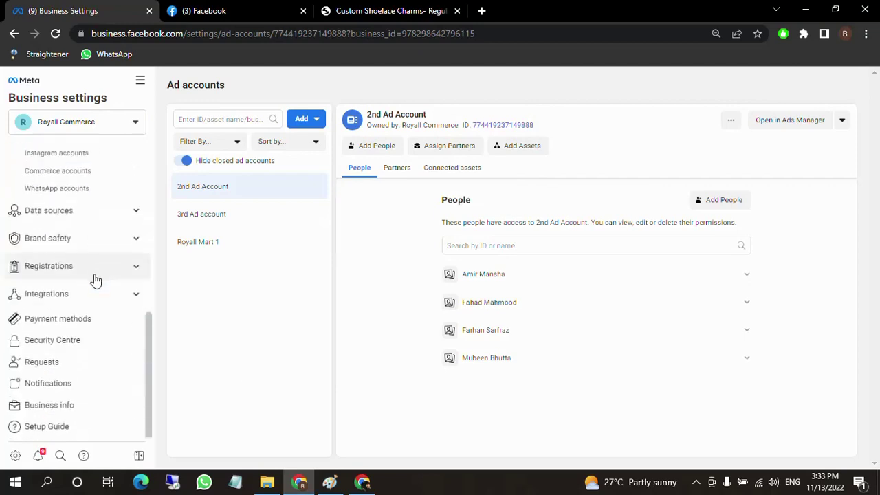
pyautogui.click(52, 408)
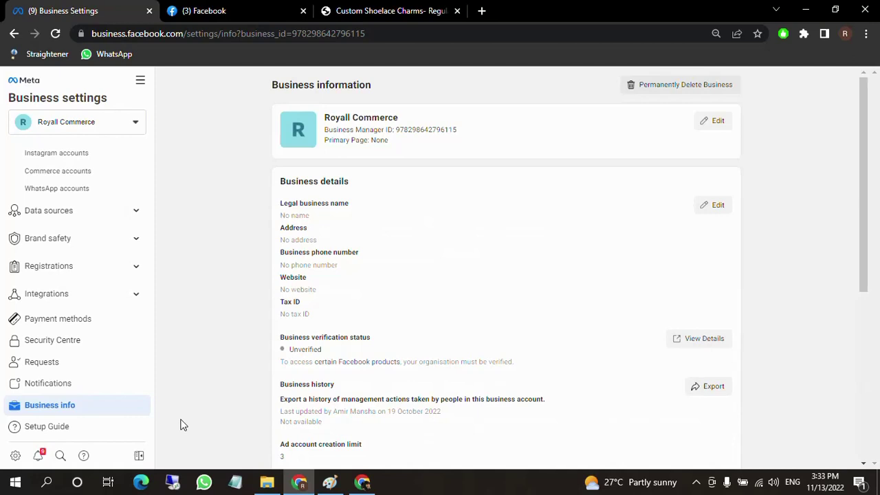
pyautogui.scroll(-2, 183, 425)
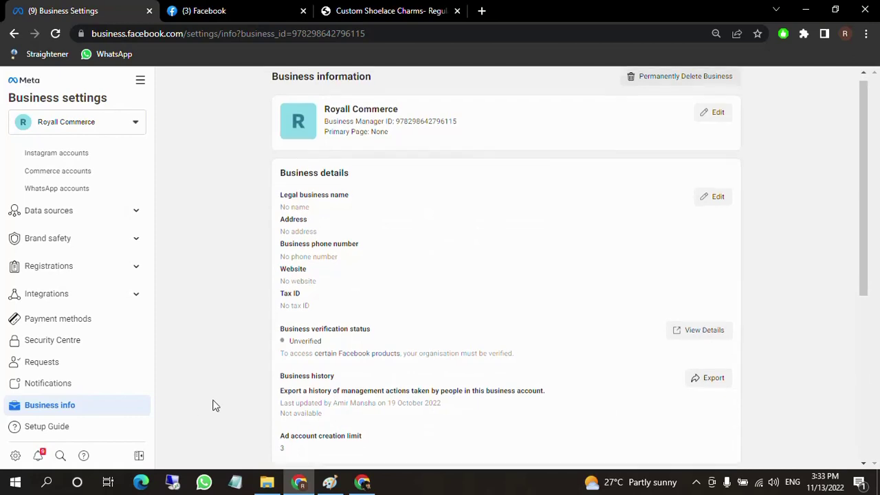
pyautogui.moveTo(293, 329); pyautogui.dragTo(355, 337)
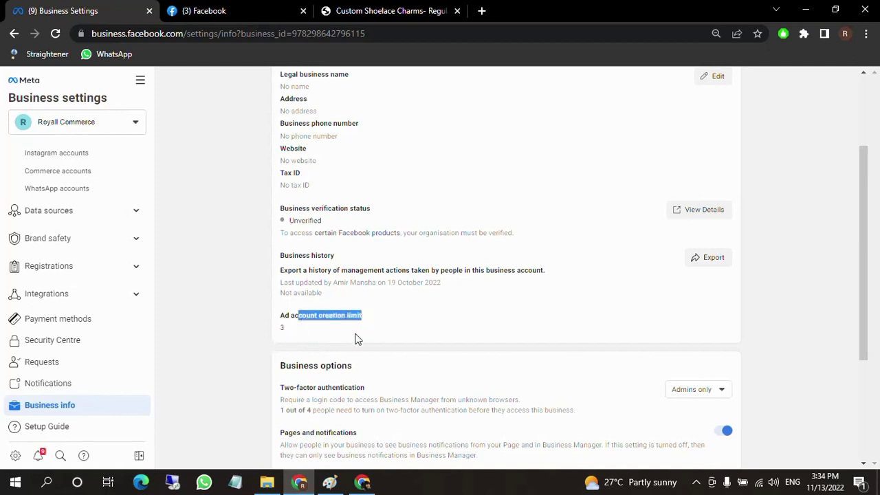
pyautogui.click(294, 345)
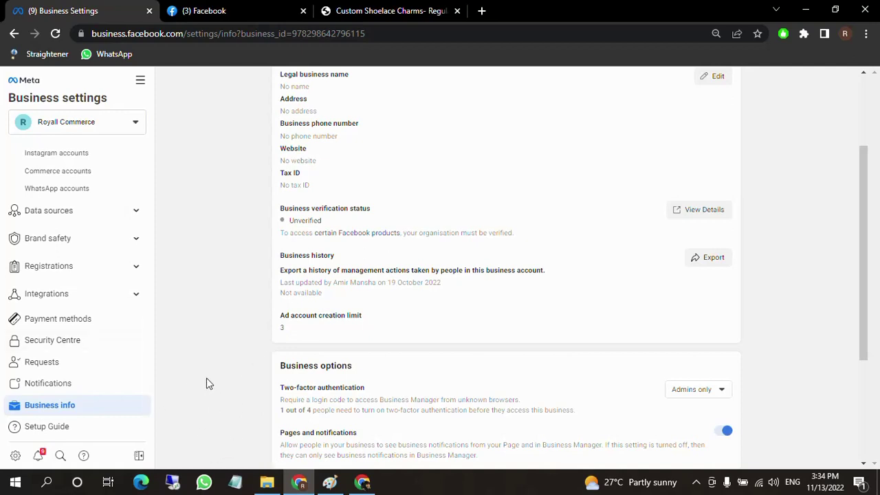
# Return from the business information to the list of ad accounts
pyautogui.scroll(2, 201, 379)
pyautogui.scroll(3, 114, 373)
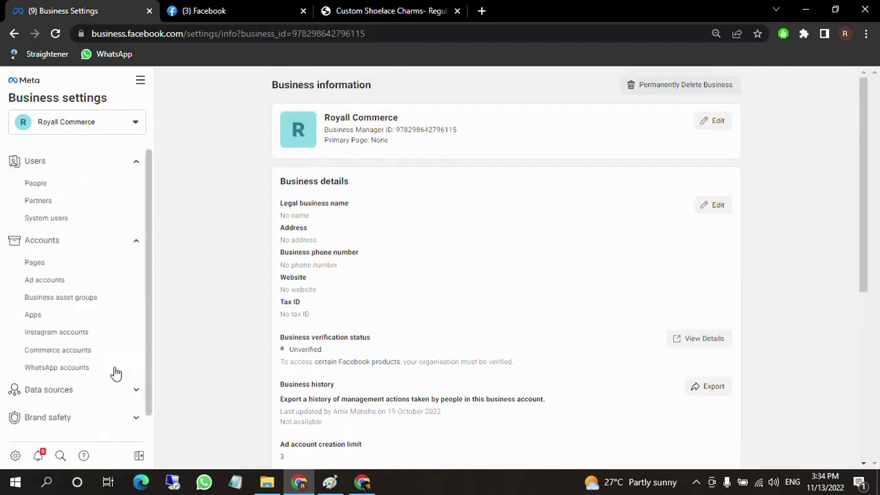
pyautogui.click(68, 285)
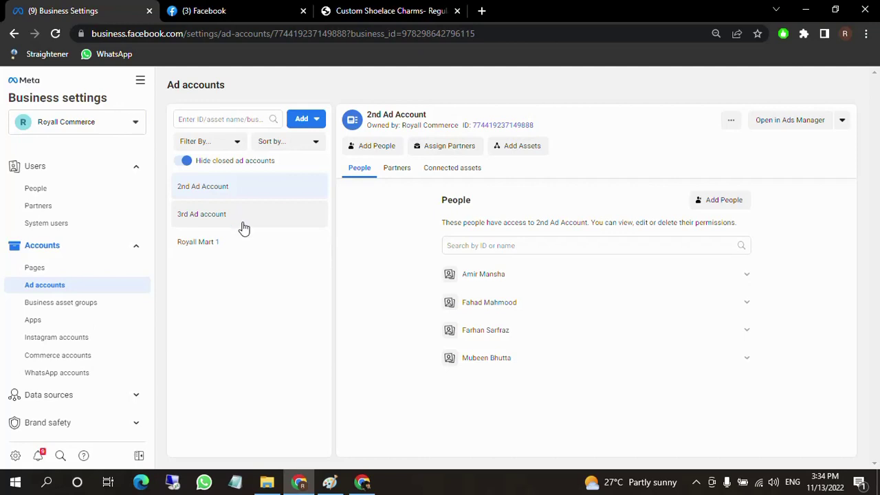
pyautogui.scroll(-3, 86, 301)
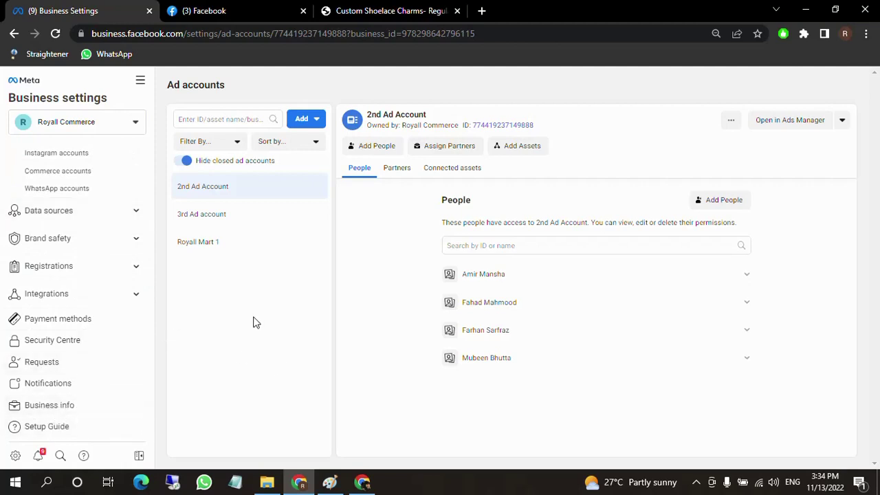
pyautogui.scroll(3, 121, 317)
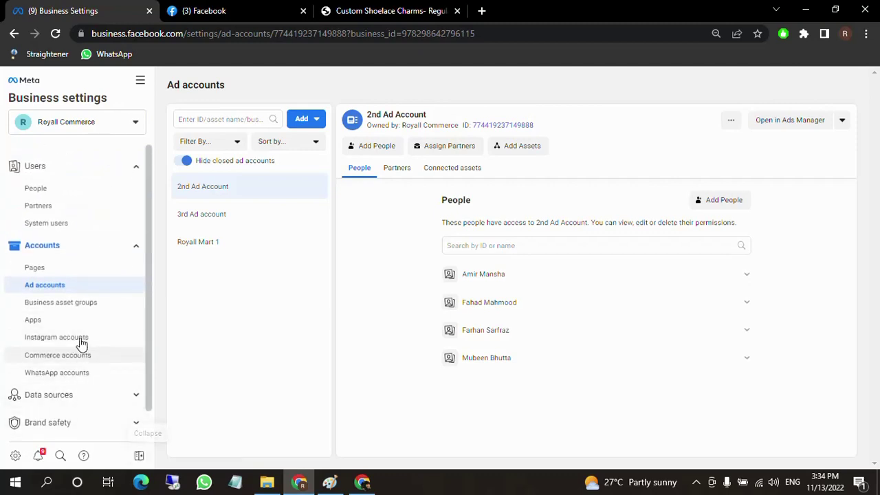
# Start a new business asset group with the work organised as Other
pyautogui.click(80, 308)
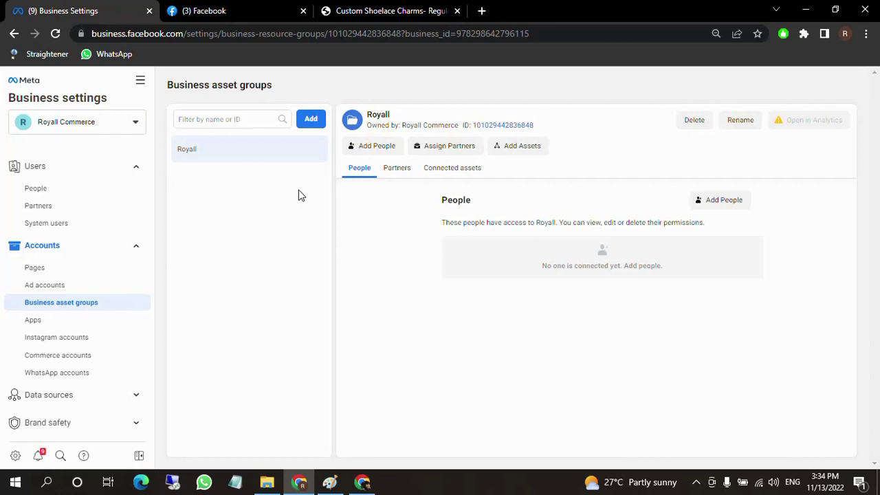
pyautogui.click(324, 148)
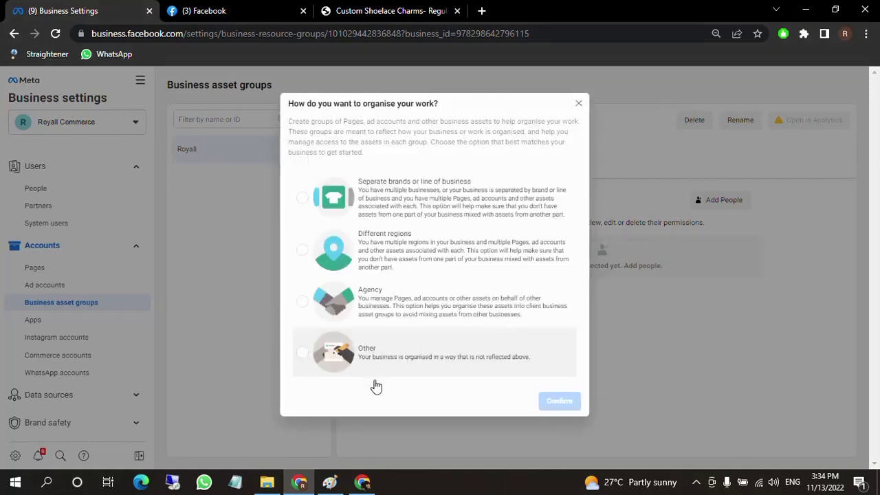
pyautogui.click(313, 358)
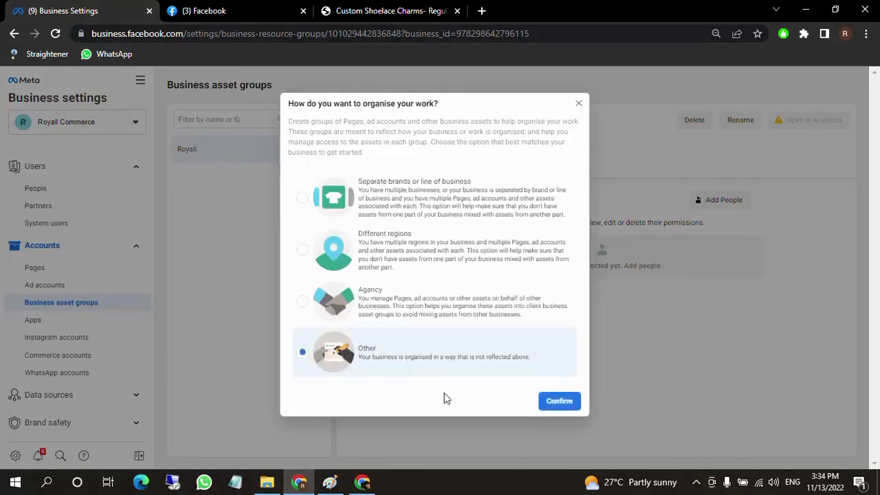
pyautogui.click(559, 401)
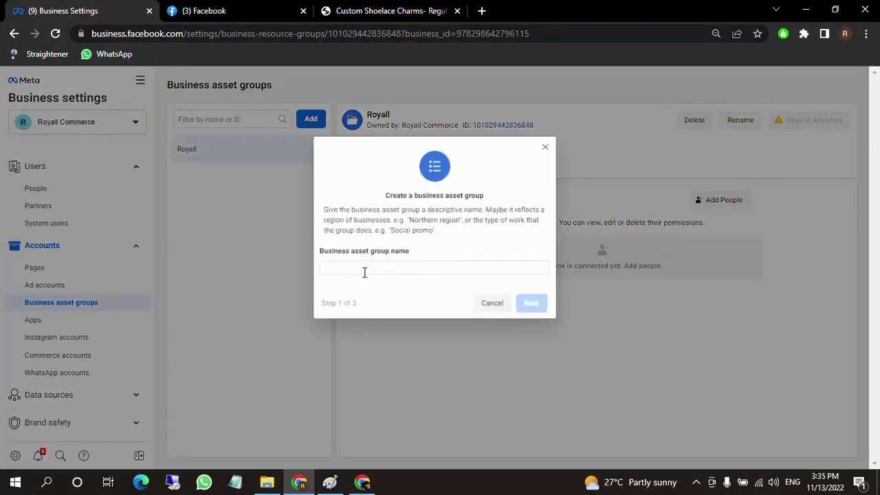
# Name the business asset group "Name Businwess" and continue to its asset selection
pyautogui.click(418, 268)
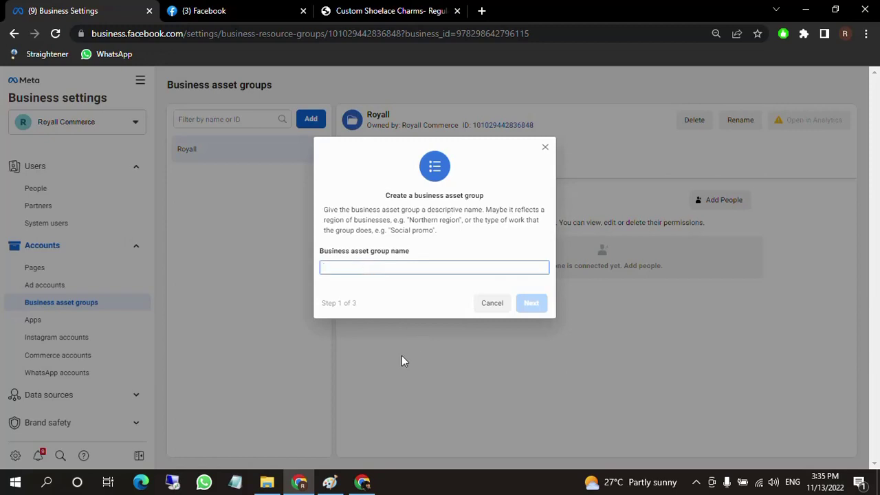
pyautogui.write('R')
pyautogui.press('BackSpace')
pyautogui.write('Name ')
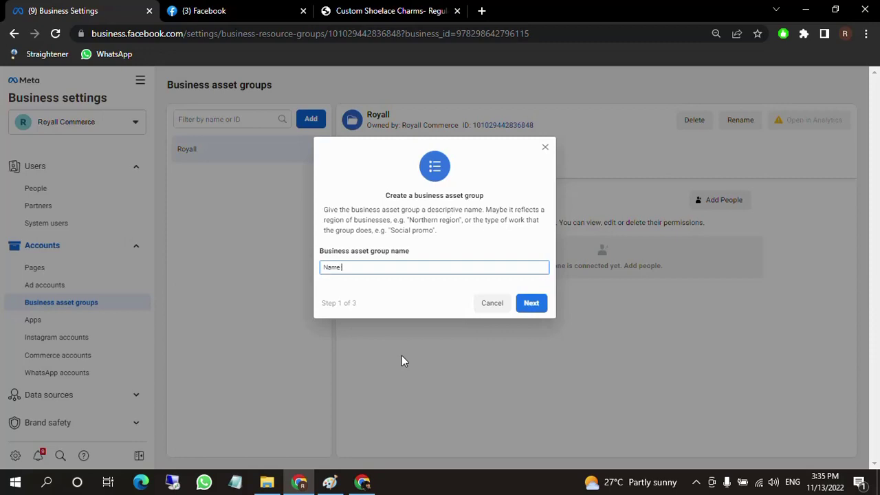
pyautogui.write('Businwess')
pyautogui.click(531, 303)
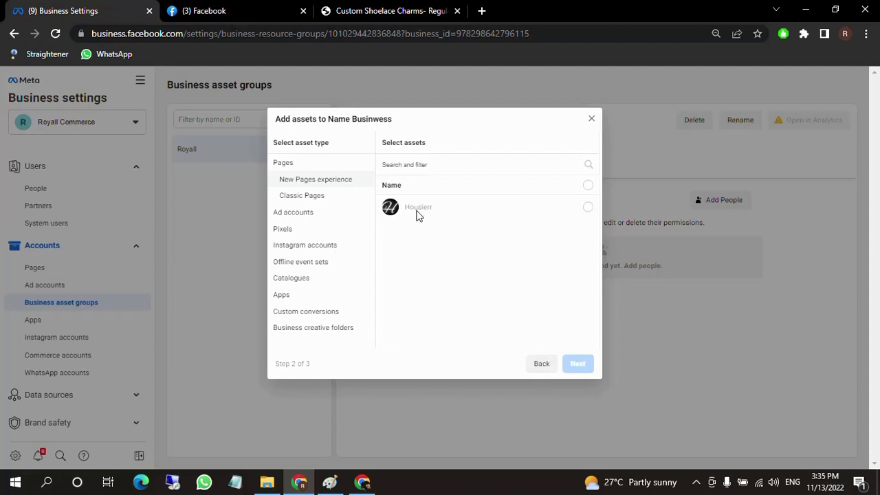
# Select the classic Page Amzing Writes and the ad account "3rd Ad account" as assets of the group
pyautogui.click(314, 198)
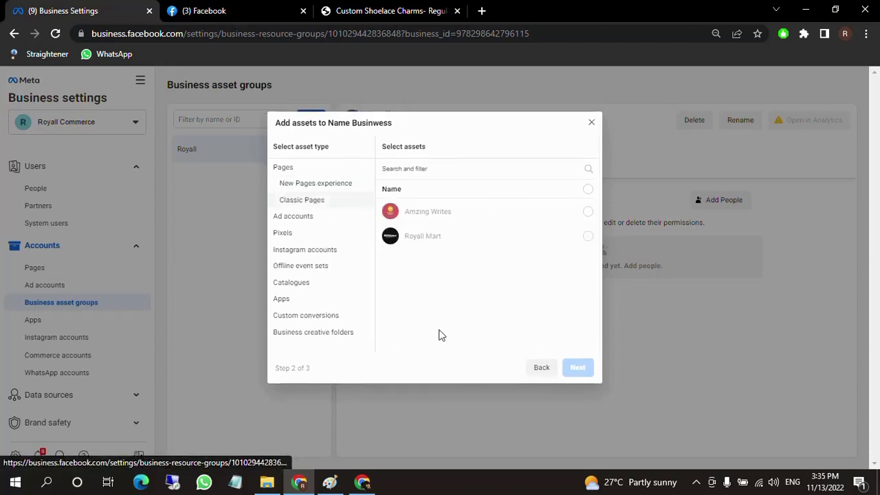
pyautogui.click(469, 213)
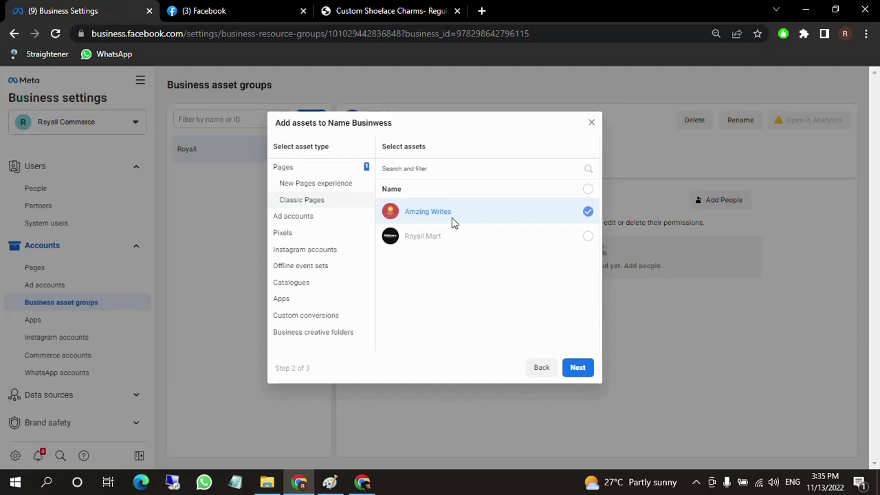
pyautogui.click(305, 219)
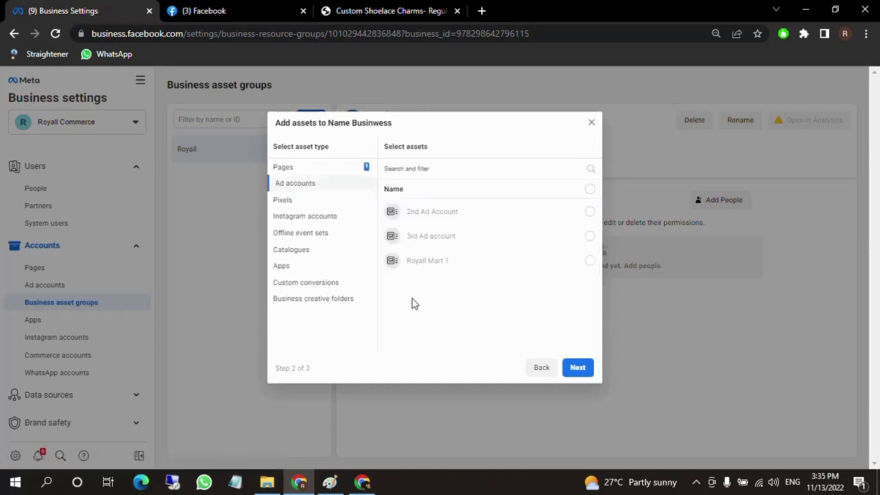
pyautogui.click(440, 238)
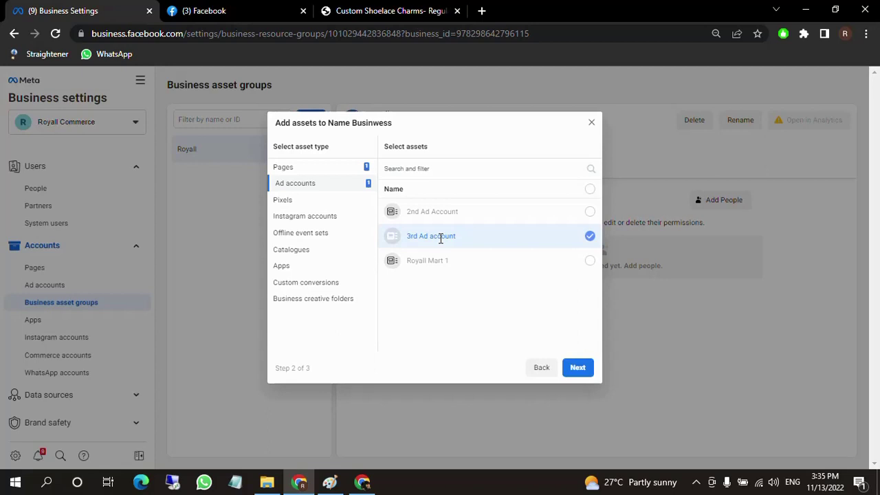
# Add the Royall Mart pixel to the assets selected for the group
pyautogui.click(314, 222)
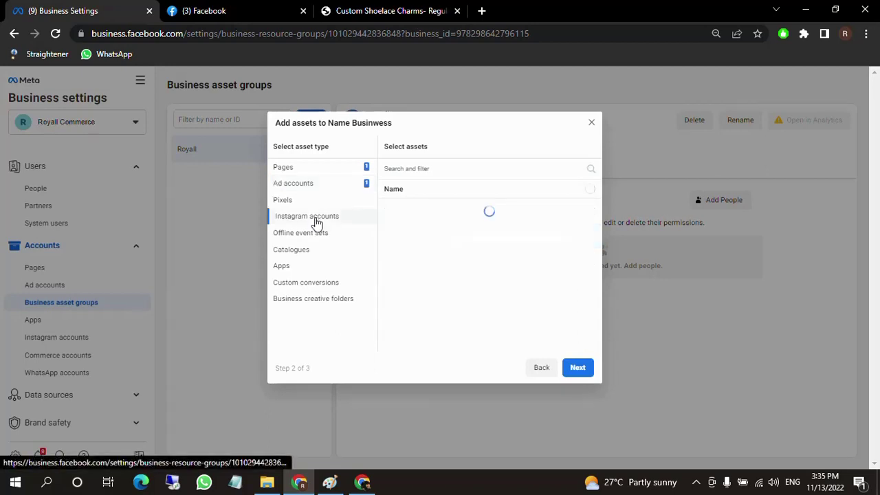
pyautogui.click(282, 200)
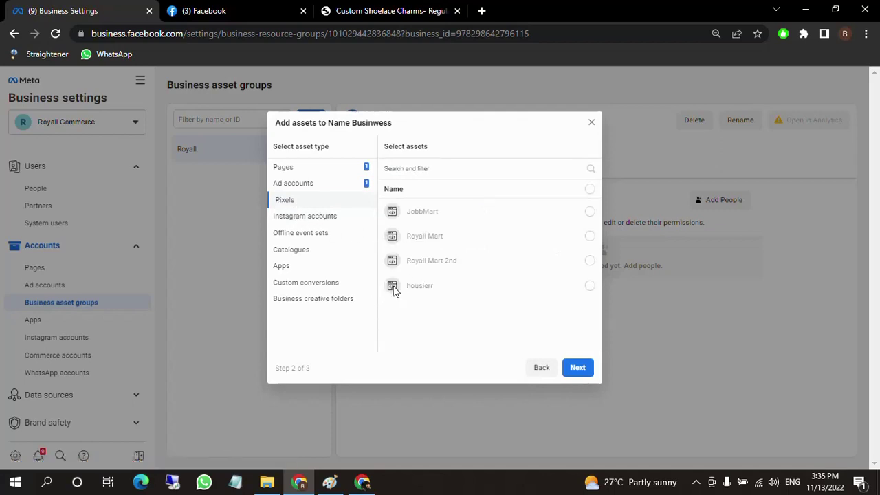
pyautogui.click(428, 244)
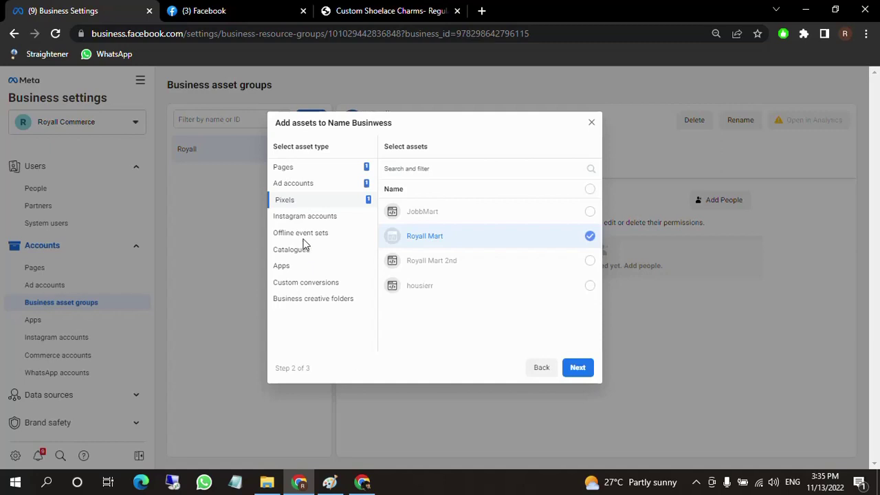
# Check the Instagram account and offline event set options, add the Shopify Product Catalog, and continue to people and permissions
pyautogui.click(322, 219)
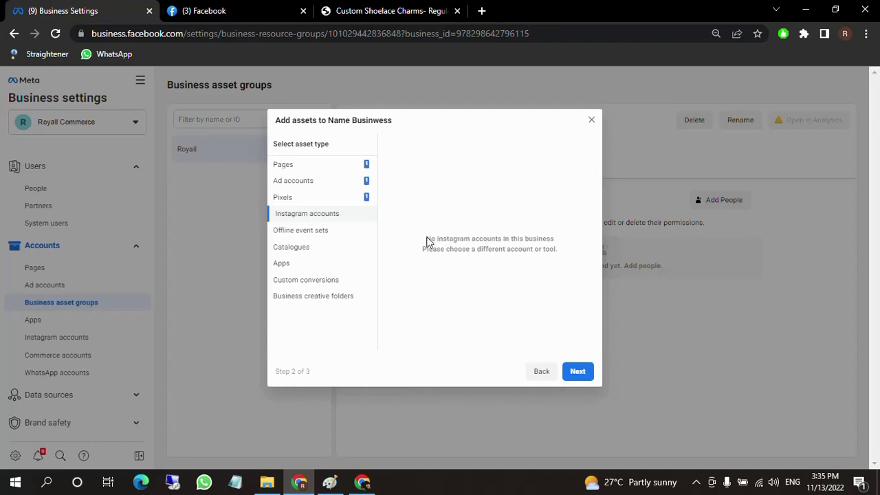
pyautogui.click(322, 234)
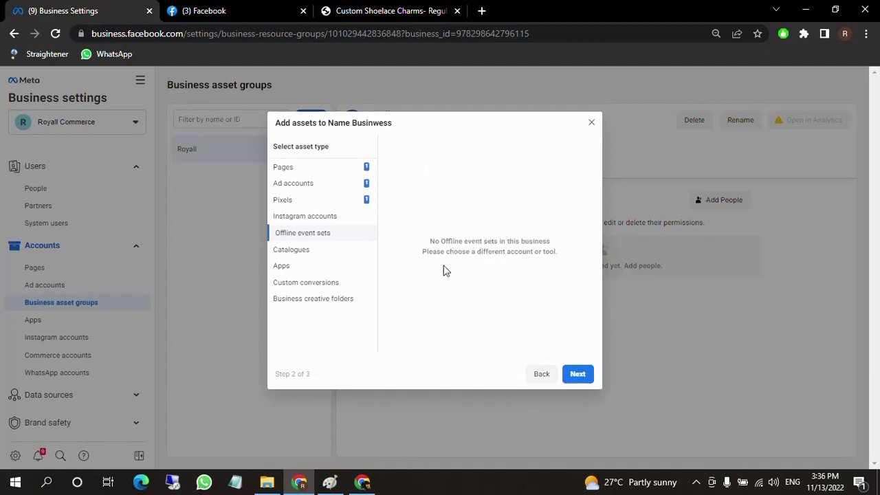
pyautogui.click(289, 252)
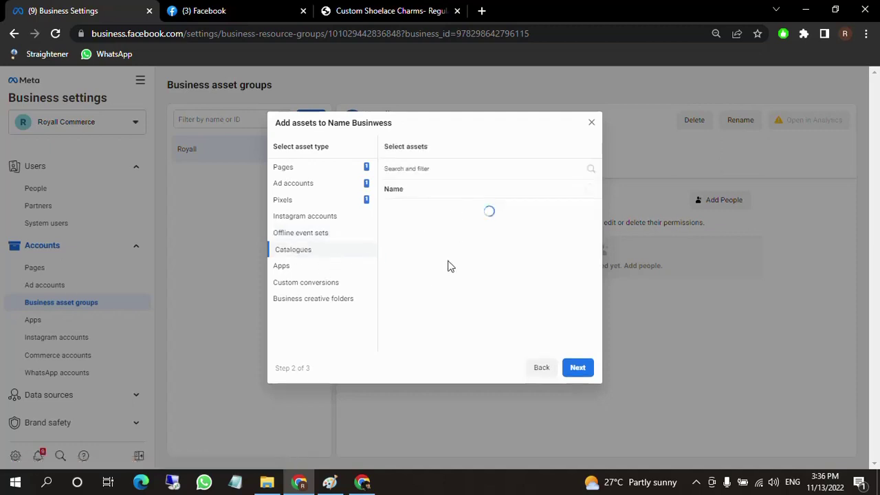
pyautogui.click(398, 216)
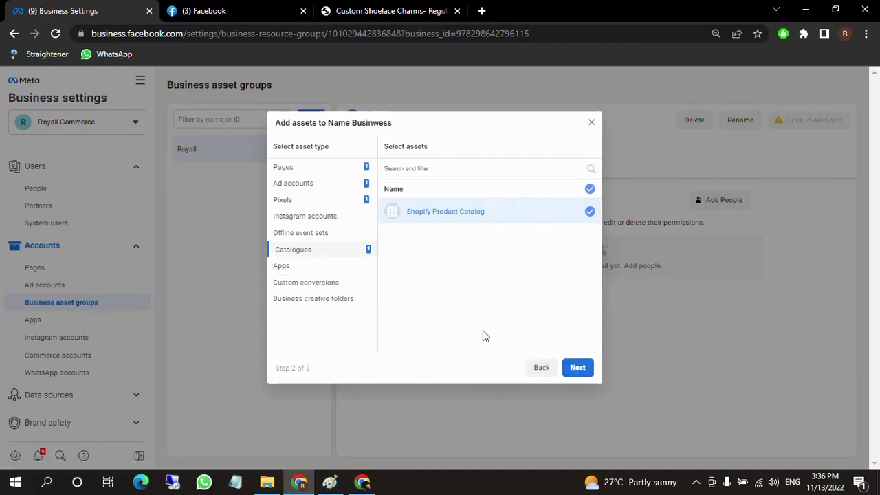
pyautogui.click(579, 370)
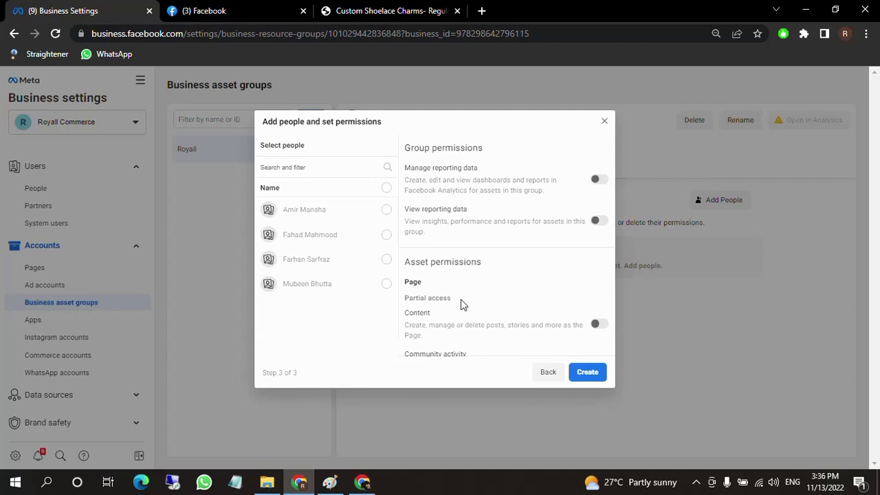
# Select the first listed person for the group and turn on the Manage reporting data permission
pyautogui.click(385, 210)
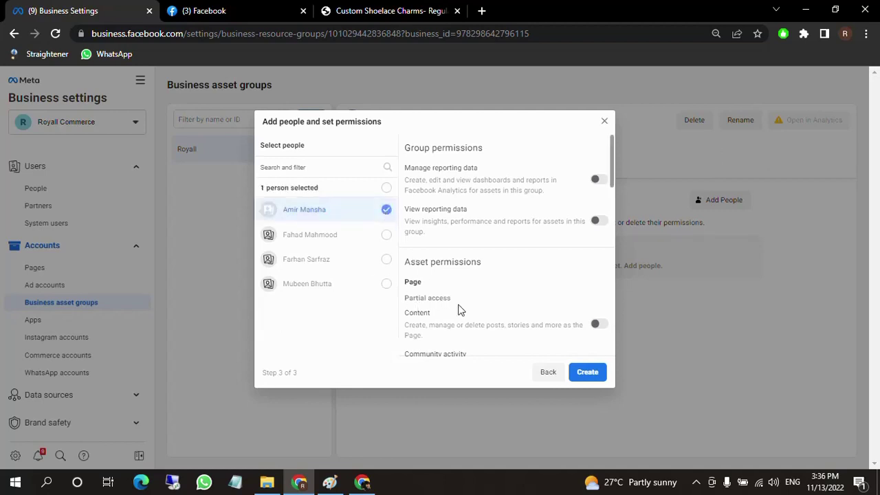
pyautogui.click(583, 375)
pyautogui.scroll(-10, 540, 281)
pyautogui.scroll(-2, 513, 251)
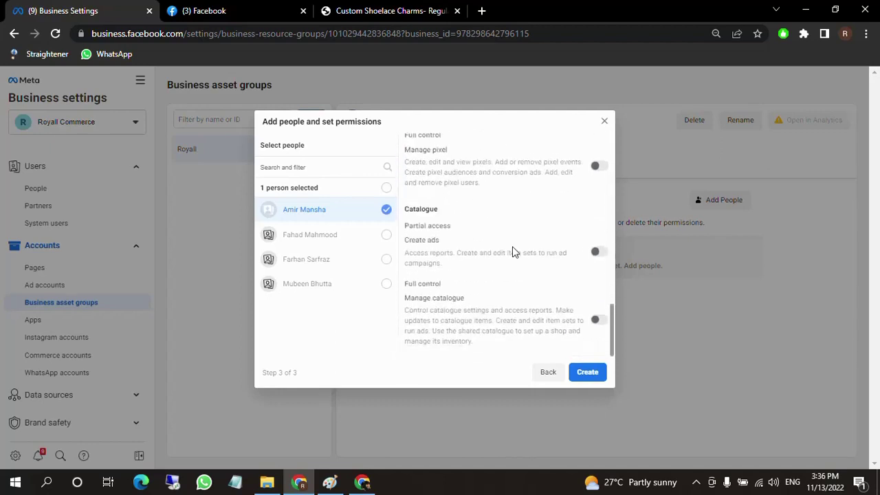
pyautogui.scroll(7, 558, 250)
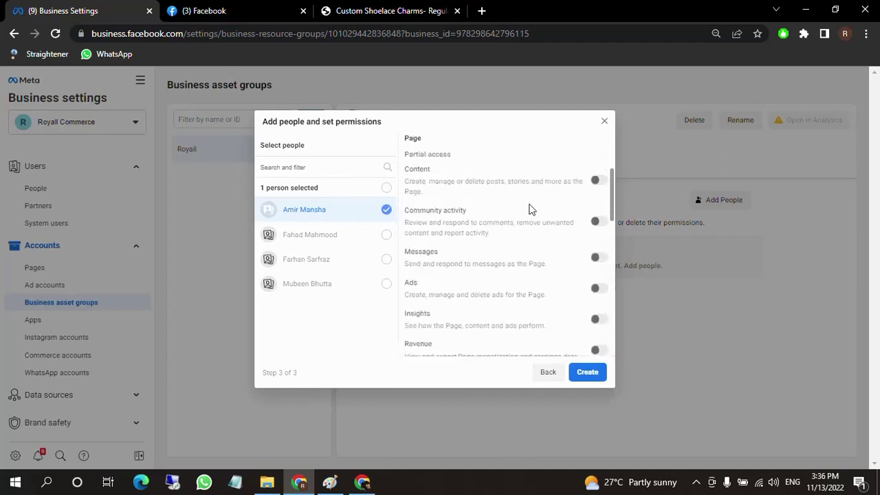
pyautogui.scroll(3, 533, 217)
pyautogui.click(596, 183)
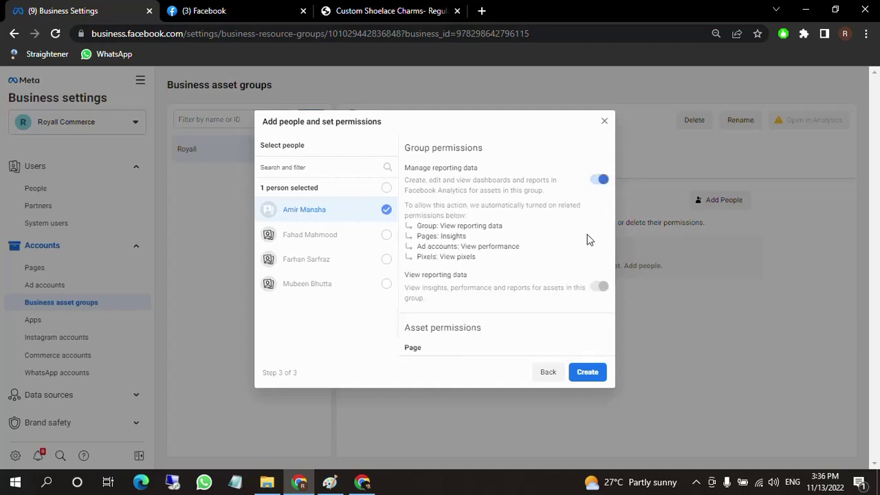
# Review the Page and ad account permissions, turn on Manage pixel, and create the business asset group
pyautogui.scroll(-2, 522, 238)
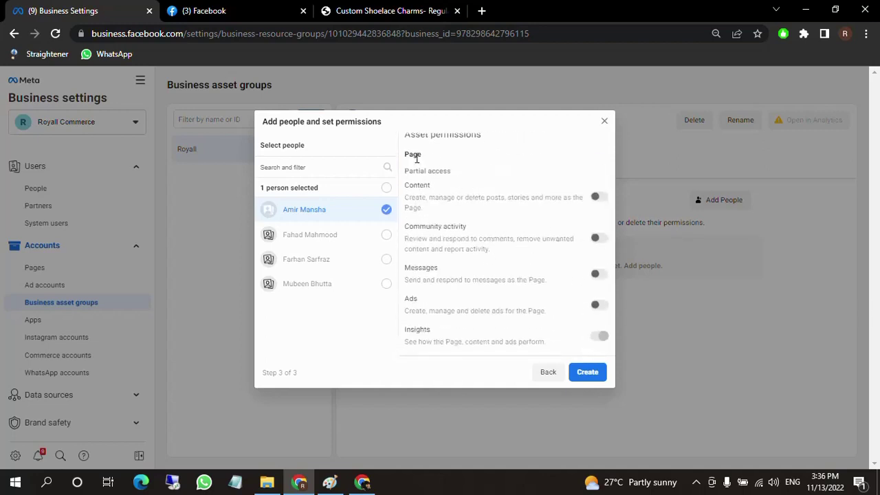
pyautogui.scroll(-3, 472, 239)
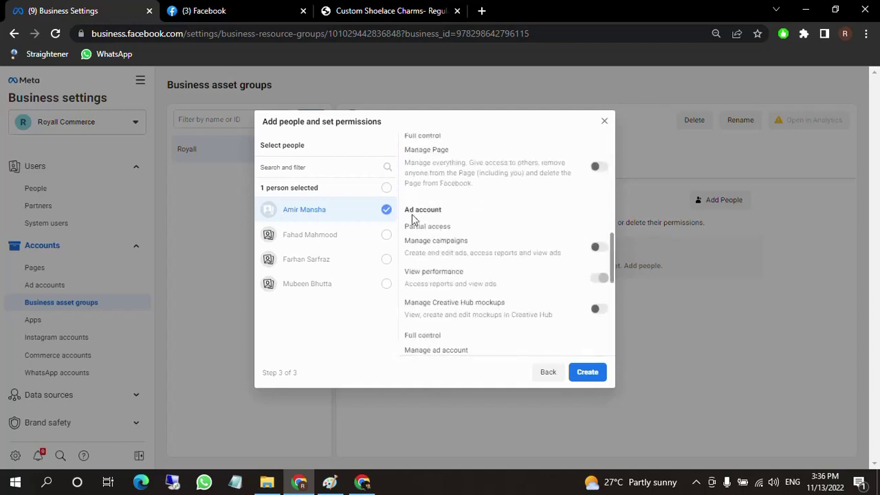
pyautogui.moveTo(431, 210); pyautogui.dragTo(474, 213)
pyautogui.scroll(-2, 522, 224)
pyautogui.scroll(-2, 515, 253)
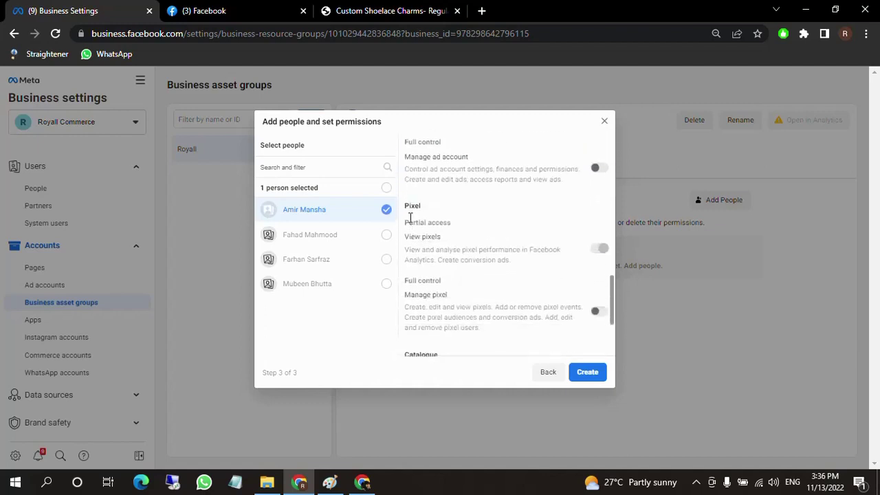
pyautogui.moveTo(413, 206); pyautogui.dragTo(470, 207)
pyautogui.scroll(-3, 537, 300)
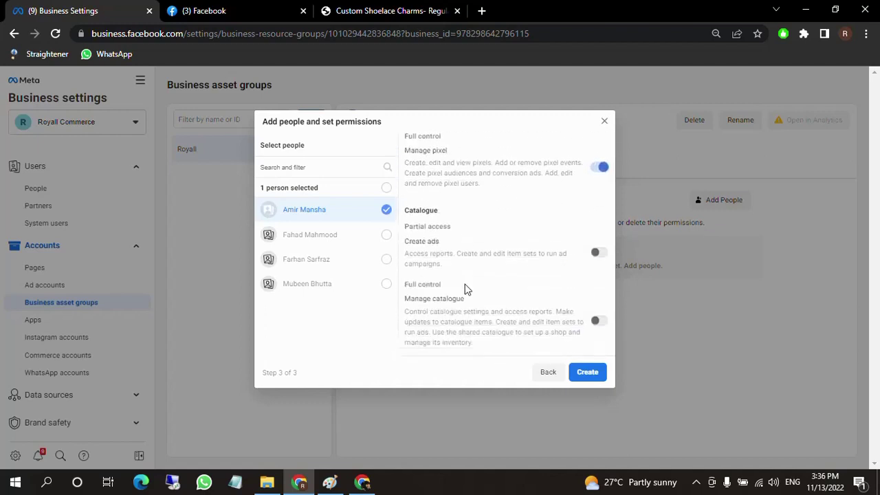
pyautogui.click(582, 374)
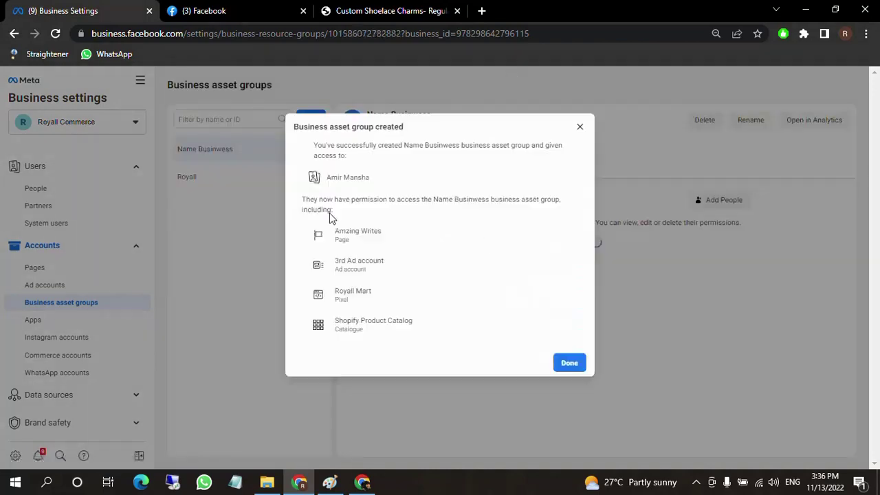
# Dismiss the creation summary and review the new group's connected assets
pyautogui.click(582, 126)
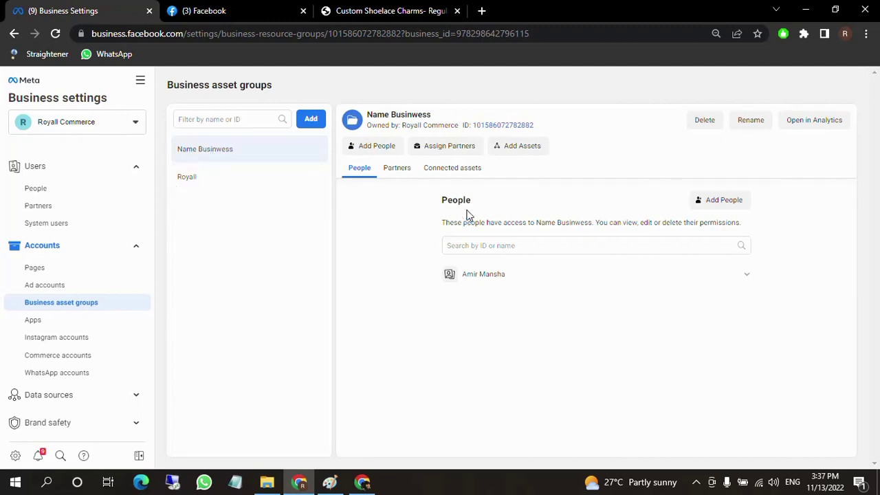
pyautogui.click(452, 173)
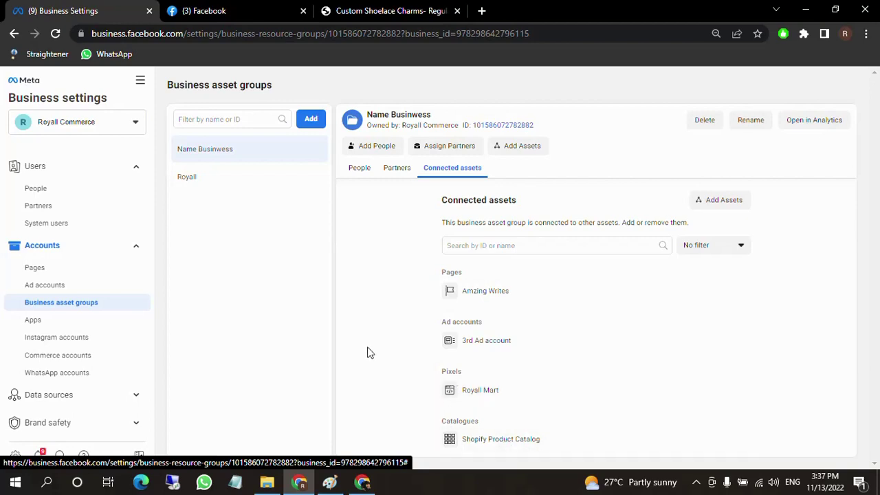
# Look through the business's apps, Instagram accounts, commerce accounts and WhatsApp accounts
pyautogui.click(56, 320)
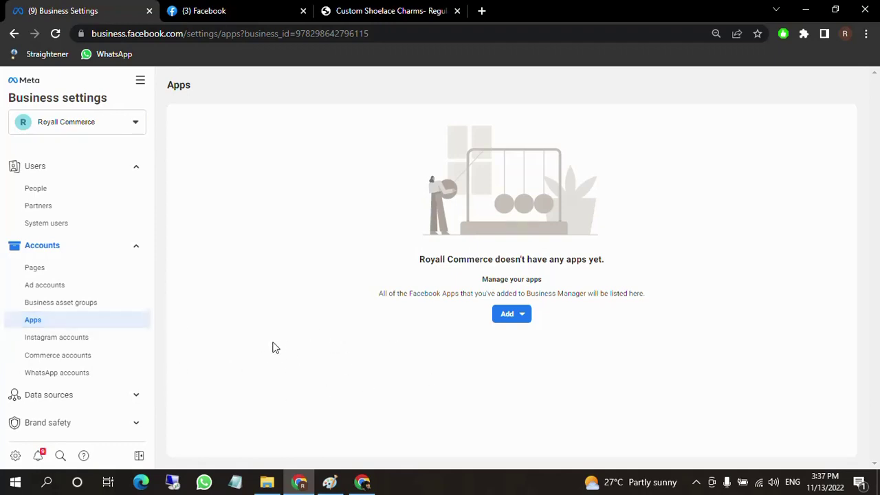
pyautogui.click(81, 342)
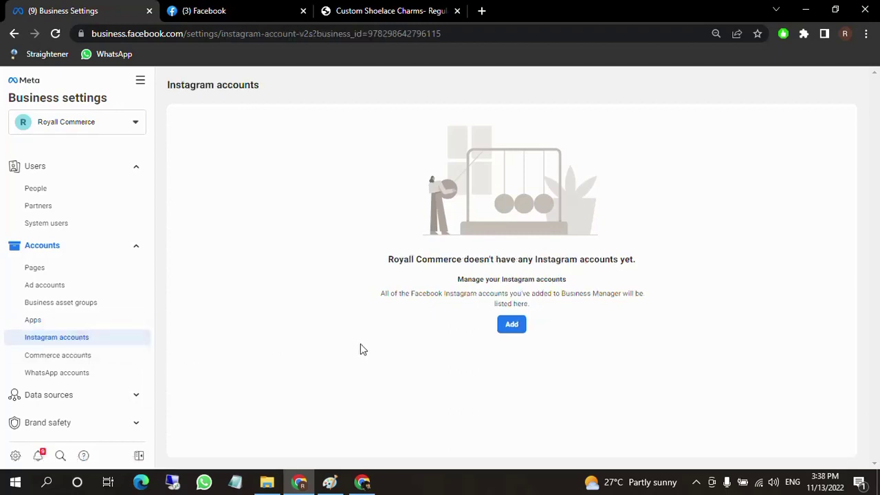
pyautogui.click(508, 336)
pyautogui.click(76, 355)
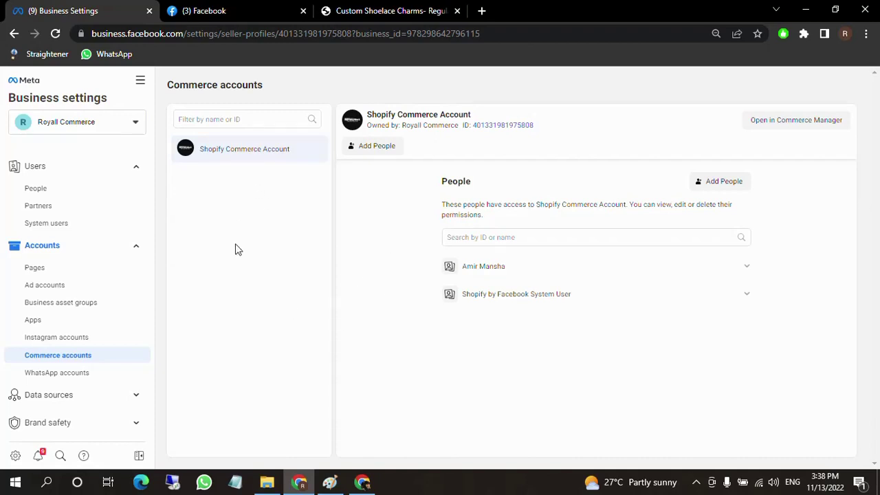
pyautogui.click(71, 374)
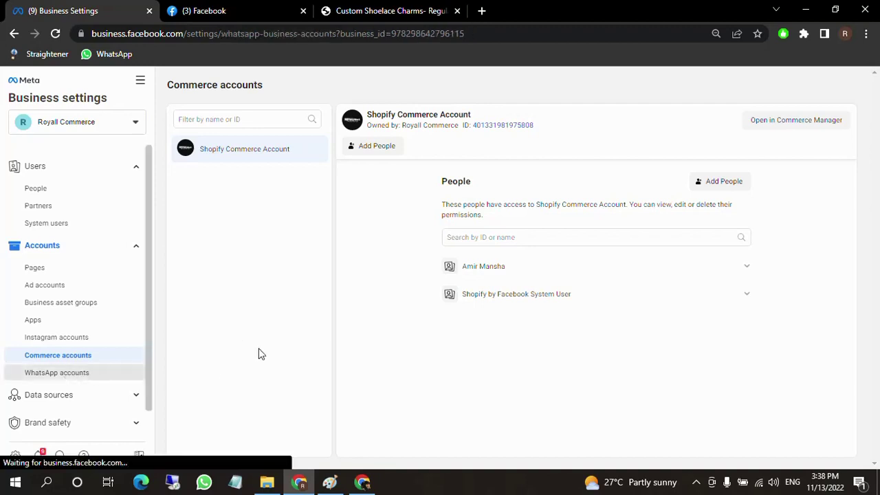